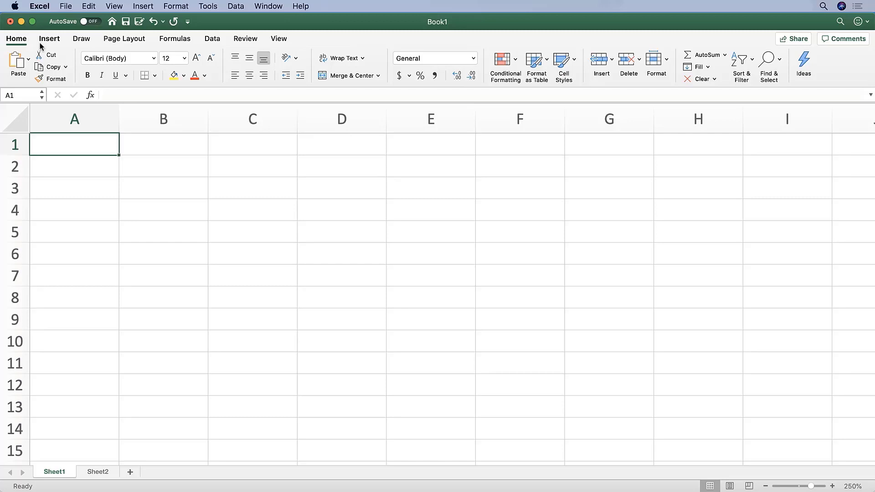
Select the Calibri (Body) font name and size 12, then view the number formats without changing anything
click(132, 58)
click(166, 59)
click(473, 61)
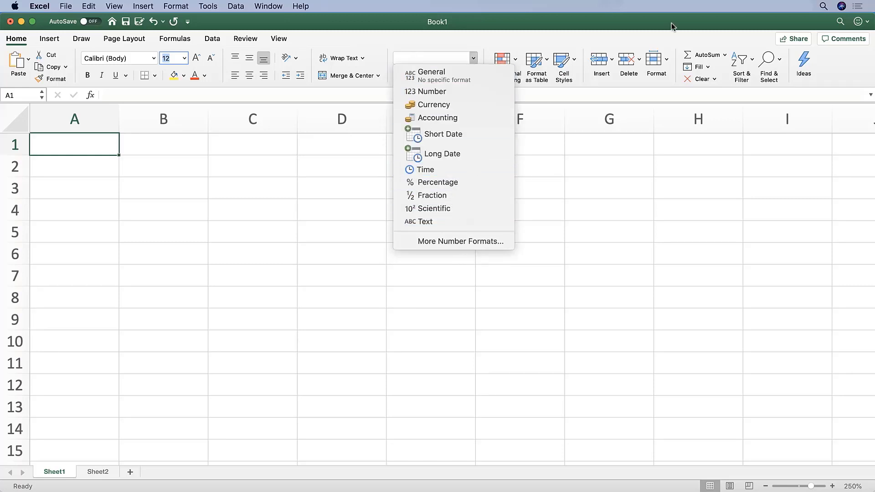
click(611, 66)
Review the Insert and Delete choices for cells, rows and sheets without applying any
click(612, 64)
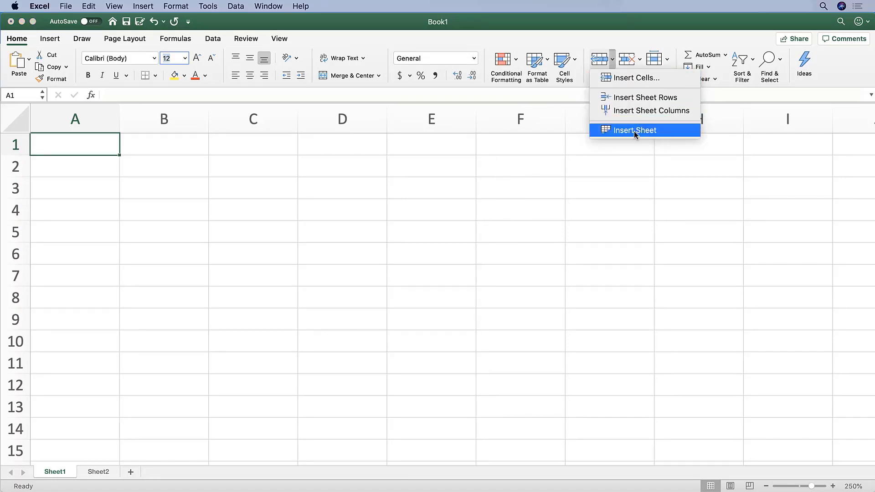
click(637, 51)
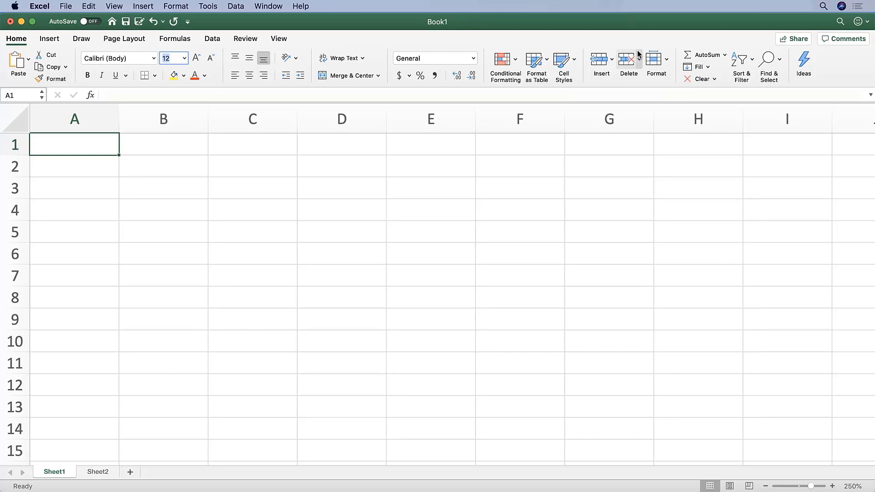
click(639, 60)
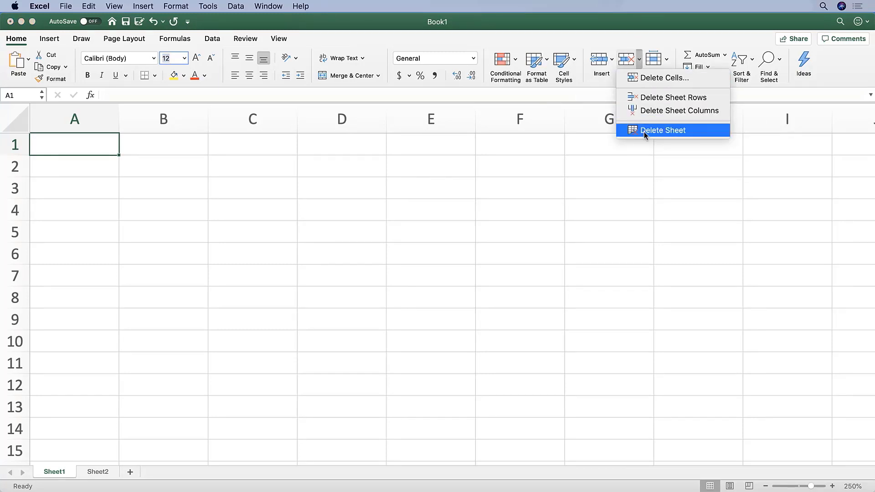
click(658, 33)
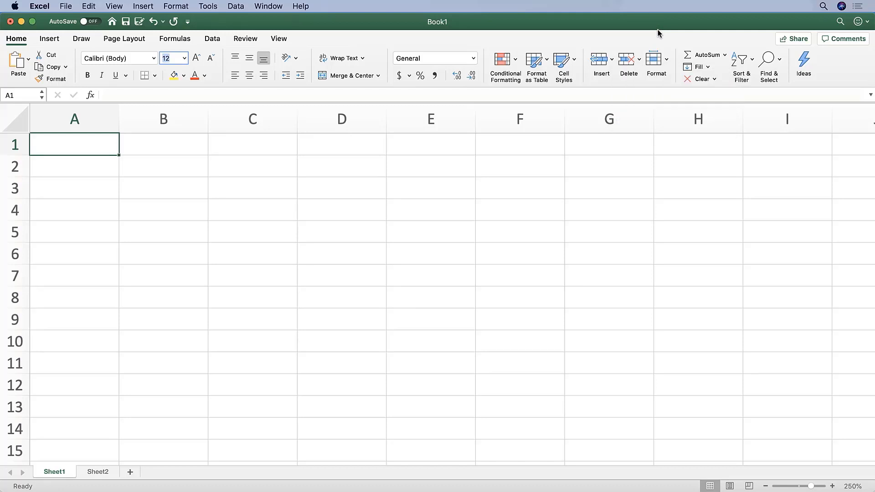
On the Insert tab, view the Shapes gallery and close it without adding a shape
click(50, 42)
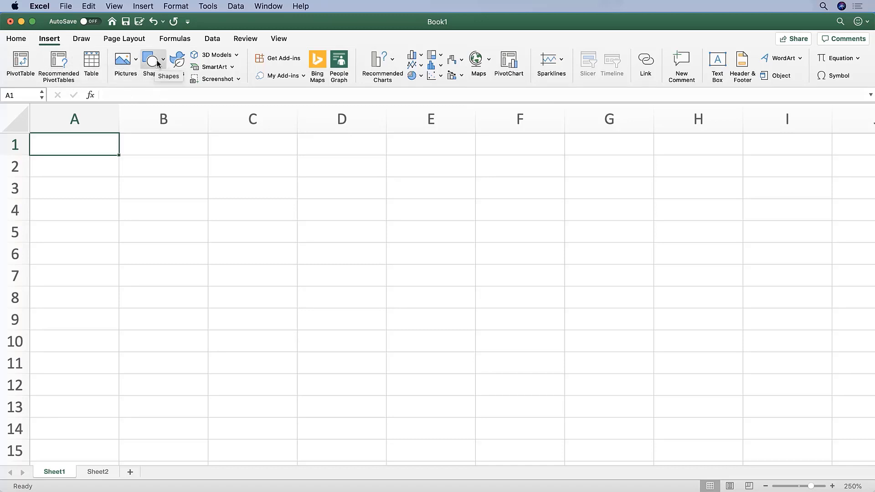
click(158, 76)
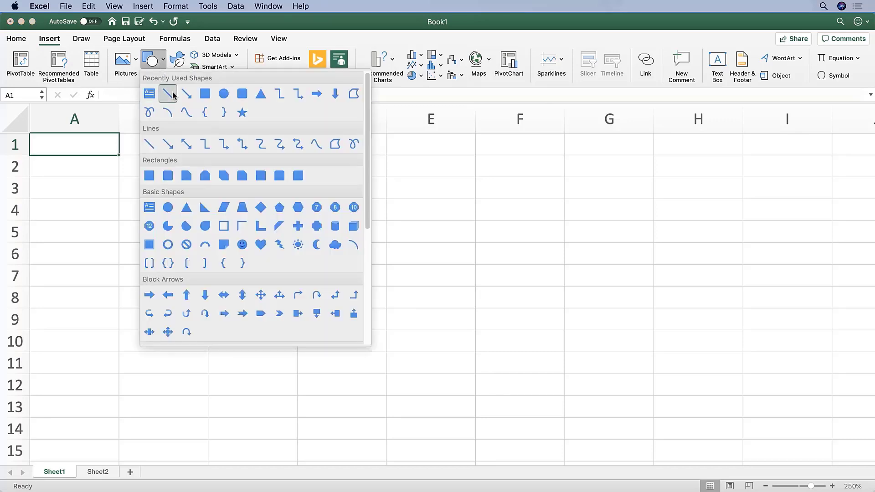
click(153, 61)
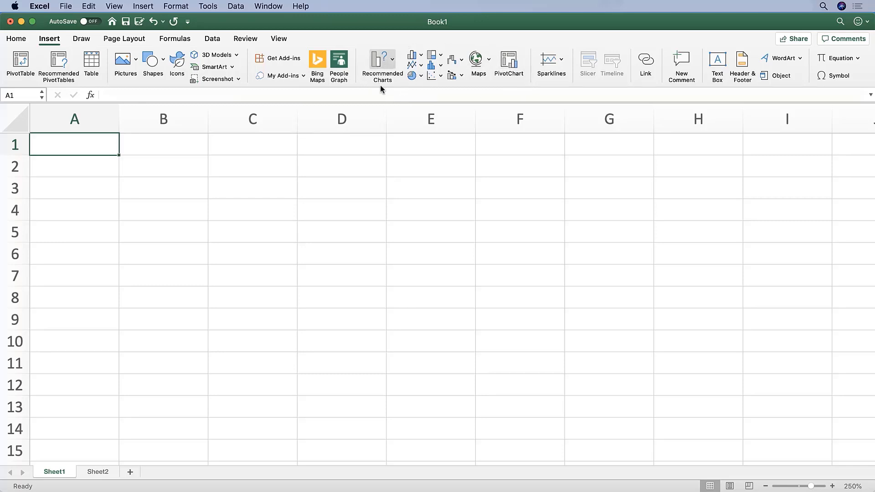
click(415, 55)
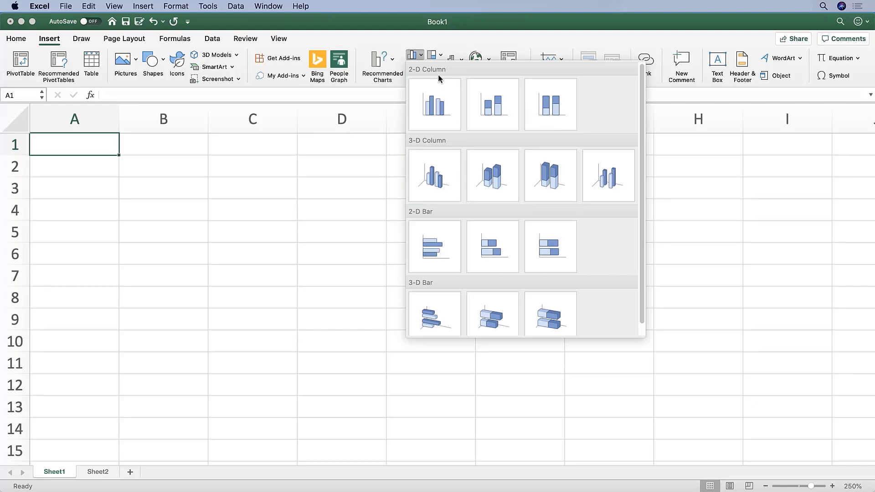
click(434, 35)
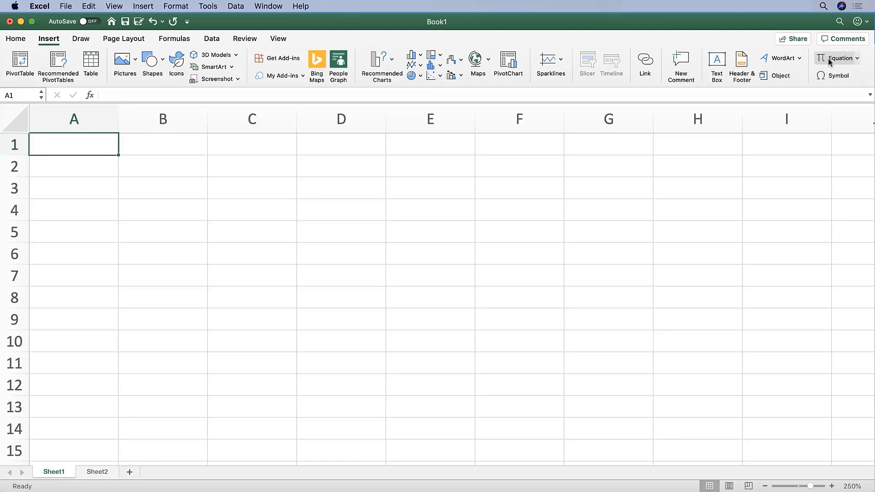
click(856, 61)
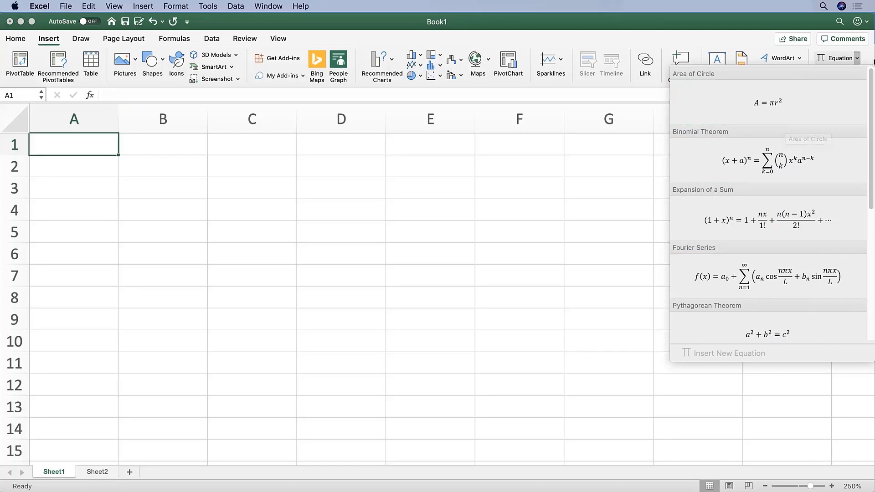
click(873, 61)
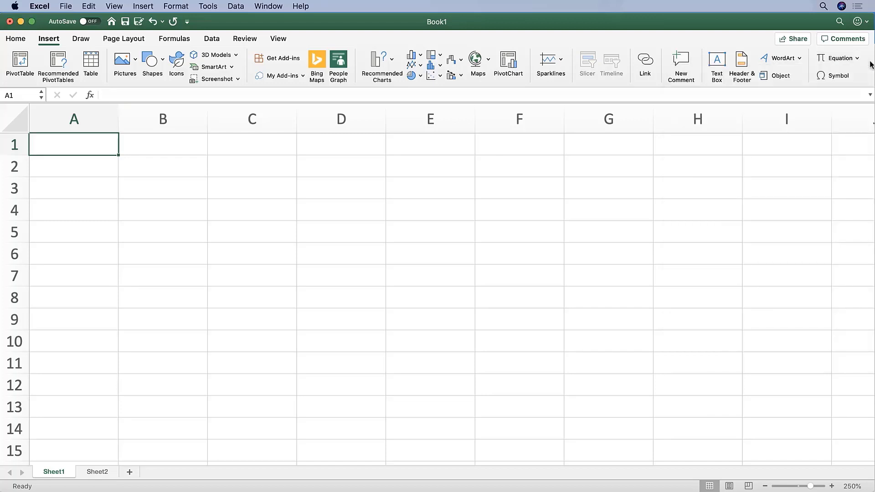
click(839, 76)
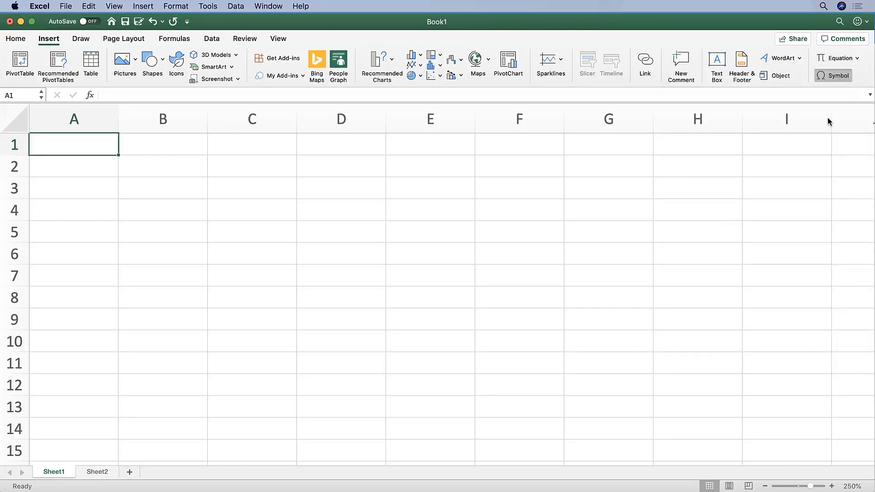
click(824, 78)
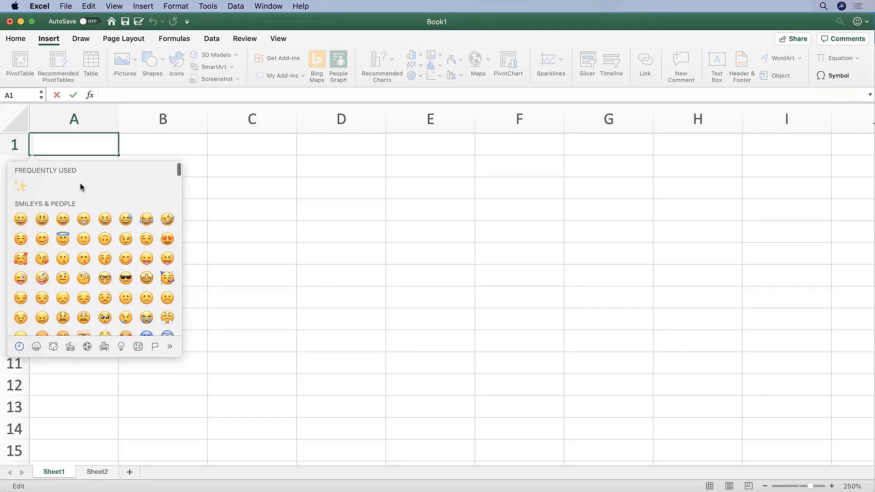
scroll(117, 255, down, 10)
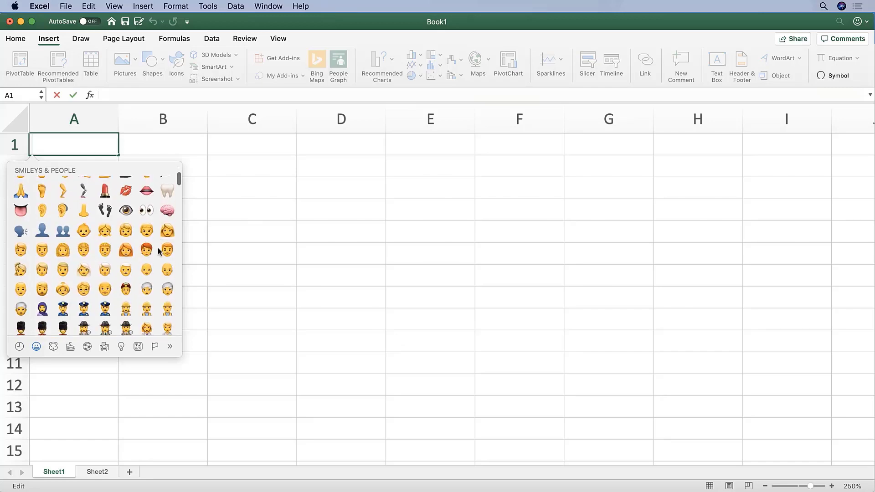
scroll(157, 250, down, 12)
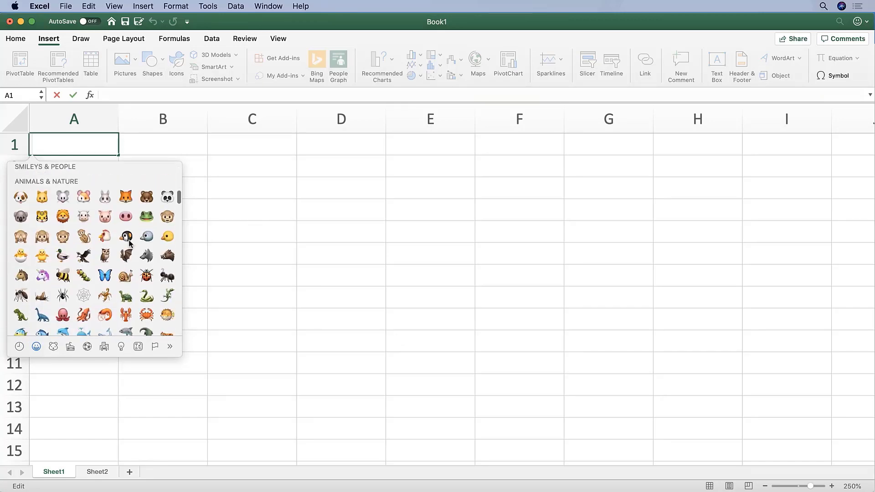
scroll(153, 248, down, 5)
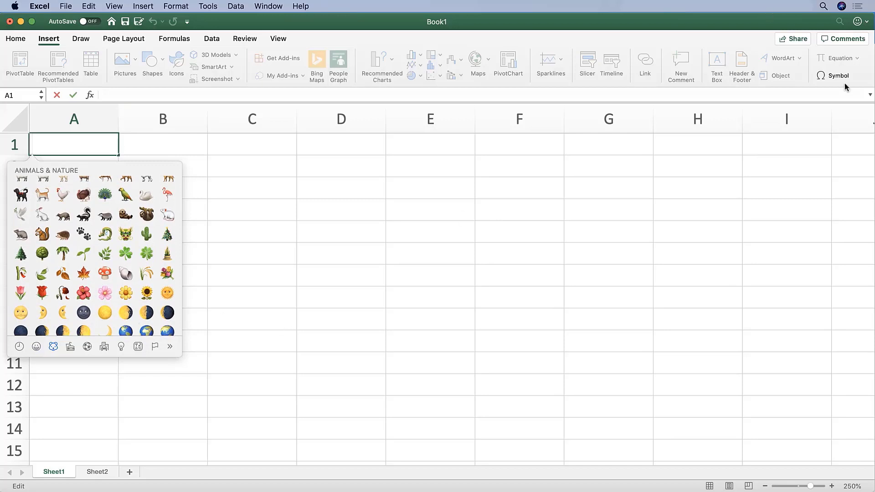
click(684, 184)
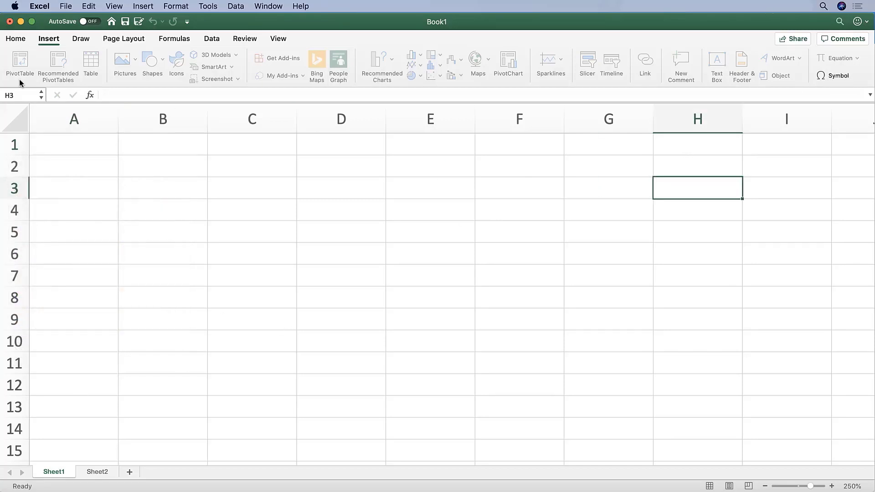
On the Draw tab, handwrite "hi!" in red pen over columns A and B
click(73, 40)
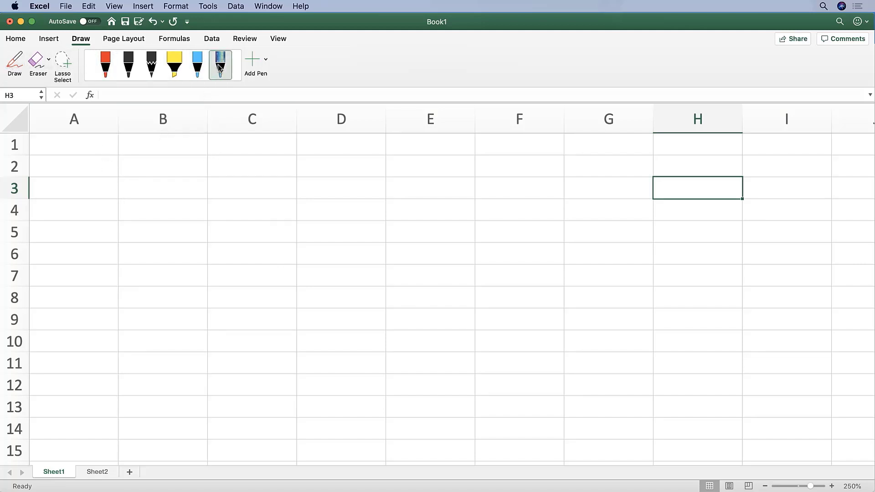
click(106, 65)
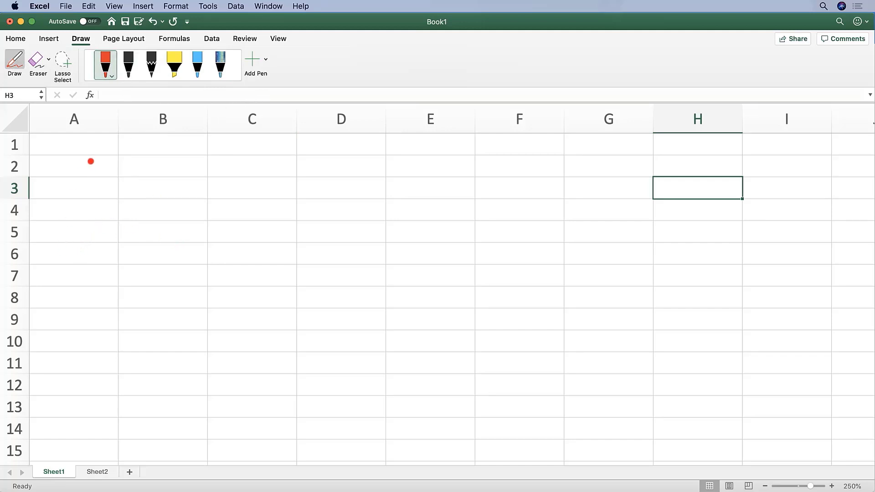
mouse_move(92, 160)
mouse_down()
mouse_move(91, 262)
mouse_move(130, 258)
mouse_up()
drag(142, 222, 142, 287)
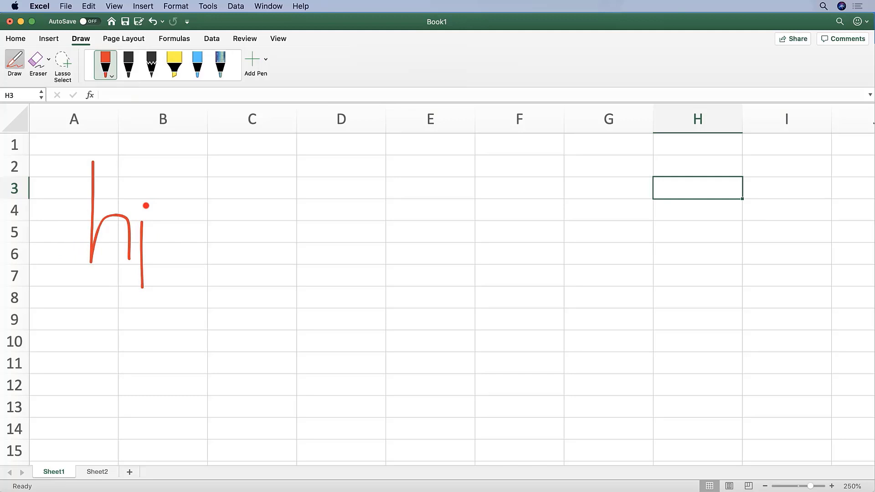
drag(143, 200, 146, 198)
drag(178, 157, 180, 233)
drag(182, 269, 177, 279)
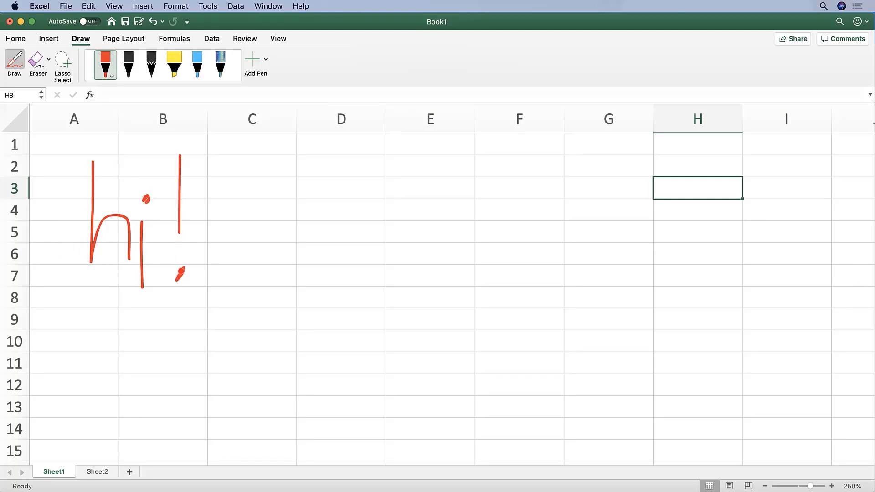
Erase the handwritten "hi!" ink so the sheet is blank again
click(36, 59)
mouse_move(94, 195)
mouse_down()
mouse_move(149, 211)
mouse_move(148, 235)
mouse_move(182, 207)
mouse_move(182, 273)
mouse_up()
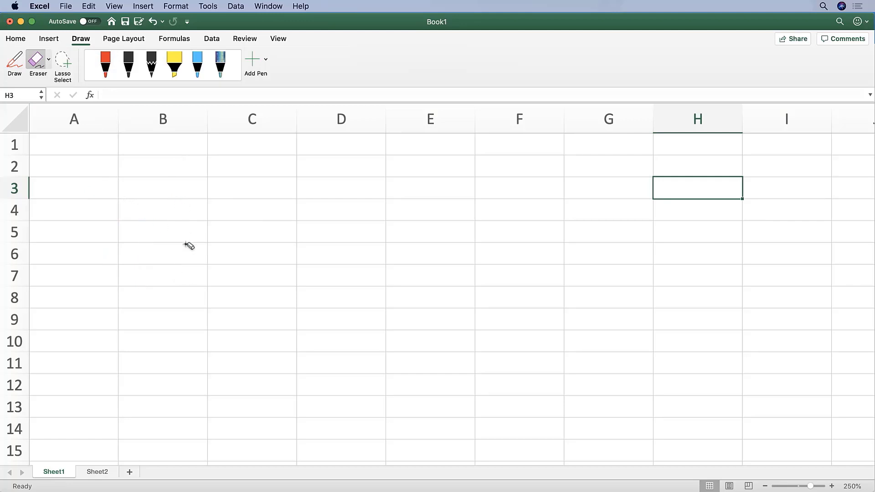
click(149, 75)
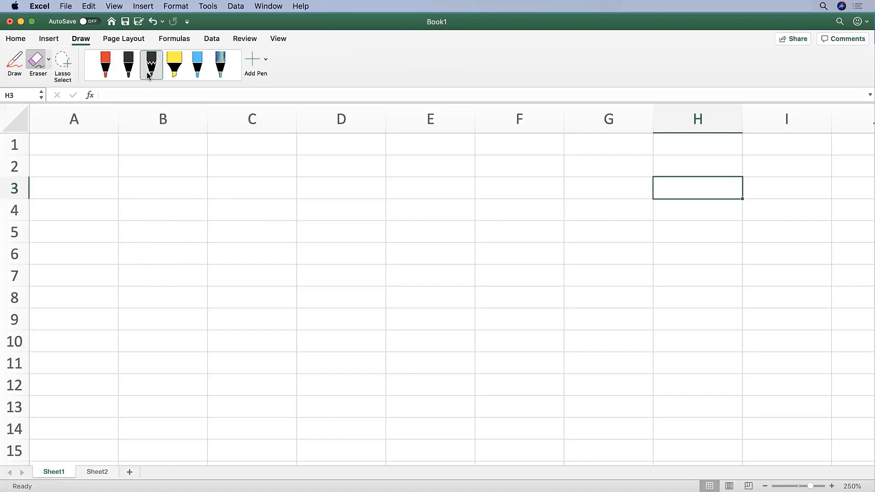
click(133, 40)
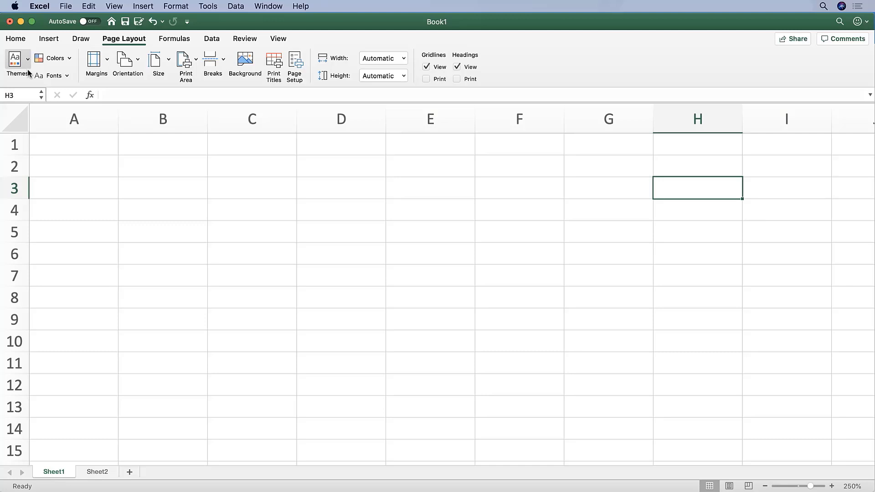
click(16, 63)
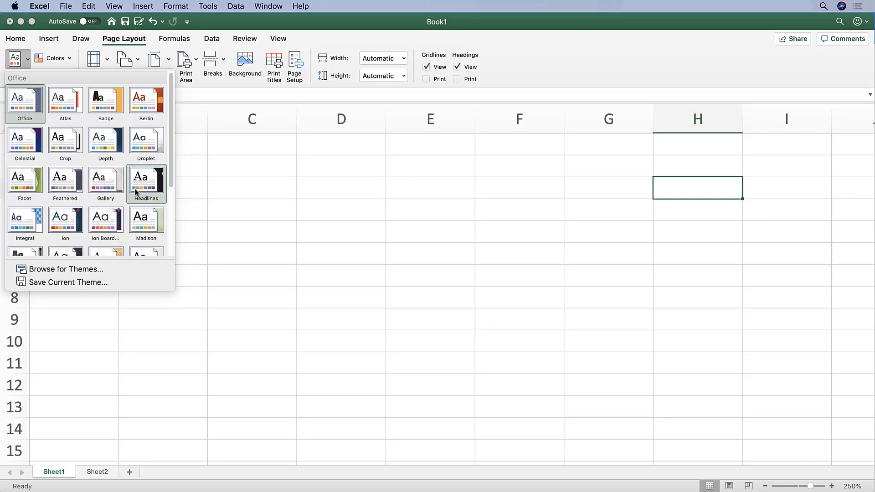
click(182, 199)
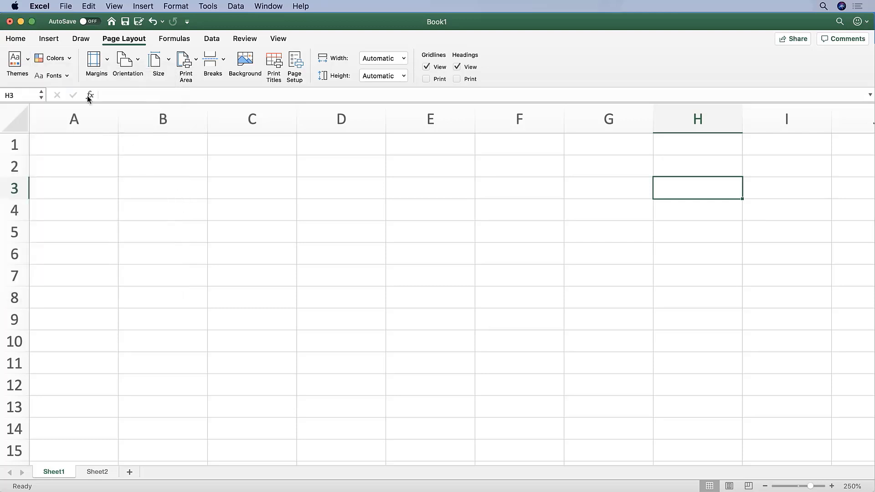
click(69, 59)
scroll(117, 254, down, 3)
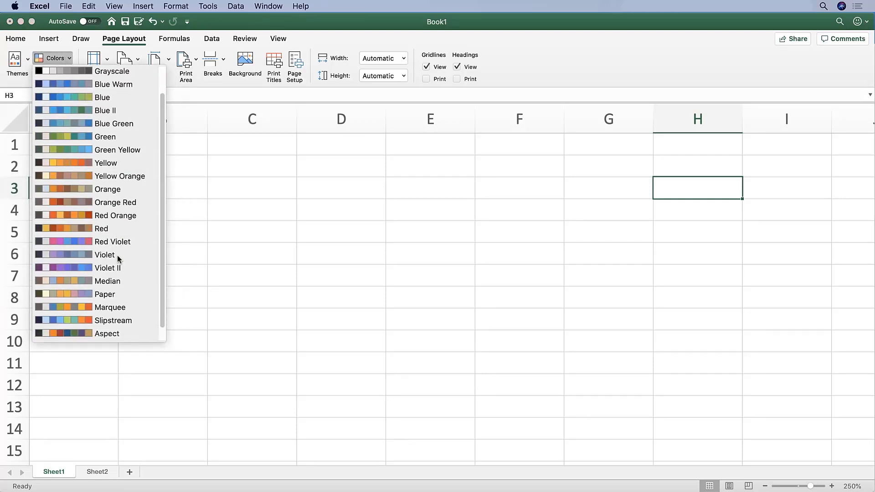
scroll(117, 258, up, 3)
scroll(117, 260, down, 3)
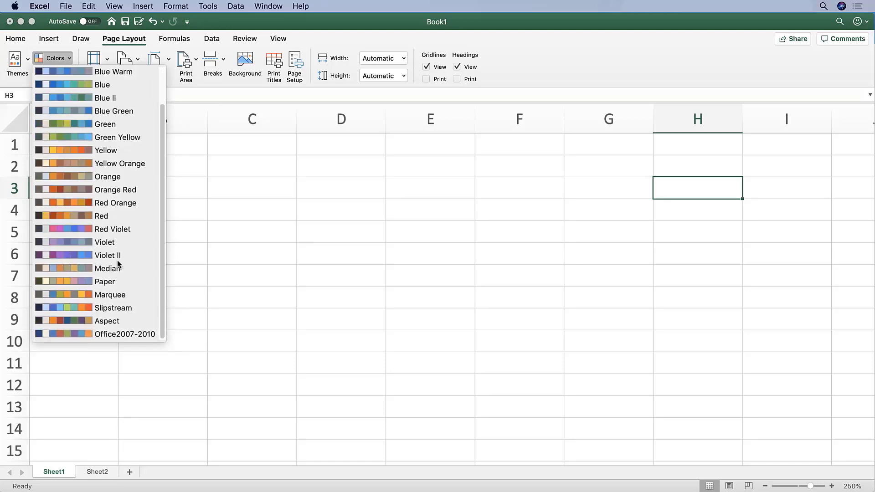
scroll(117, 260, up, 3)
click(322, 245)
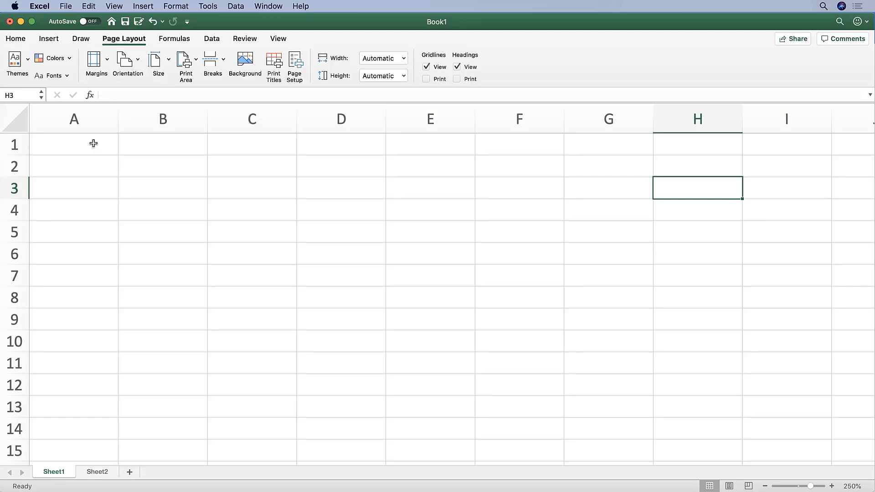
click(104, 66)
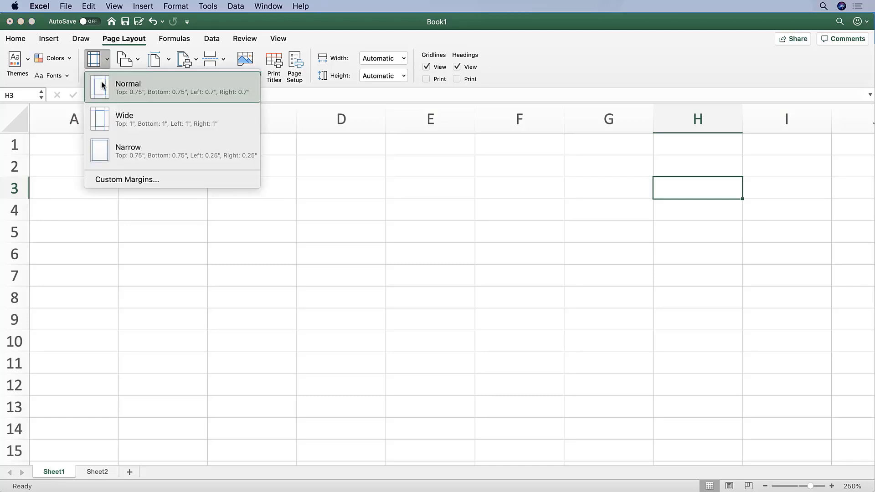
click(103, 61)
click(219, 59)
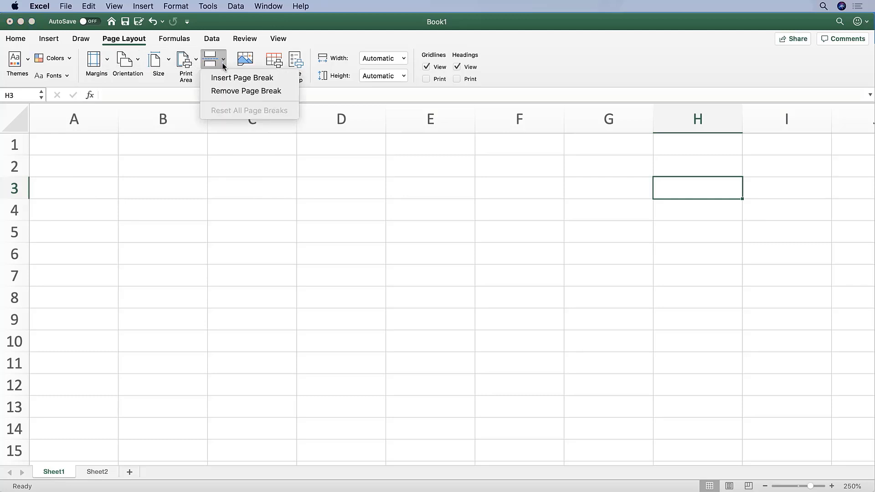
click(223, 66)
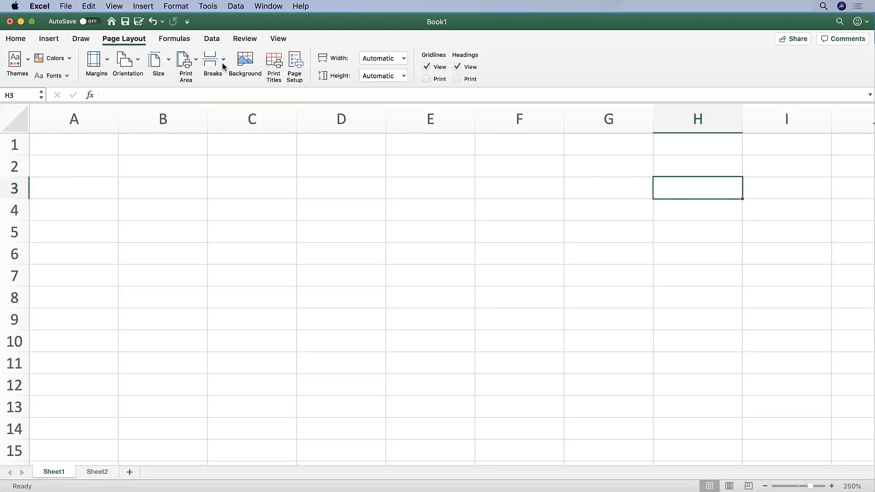
Show the Formulas tab with its function library, defined names and auditing tools
click(185, 37)
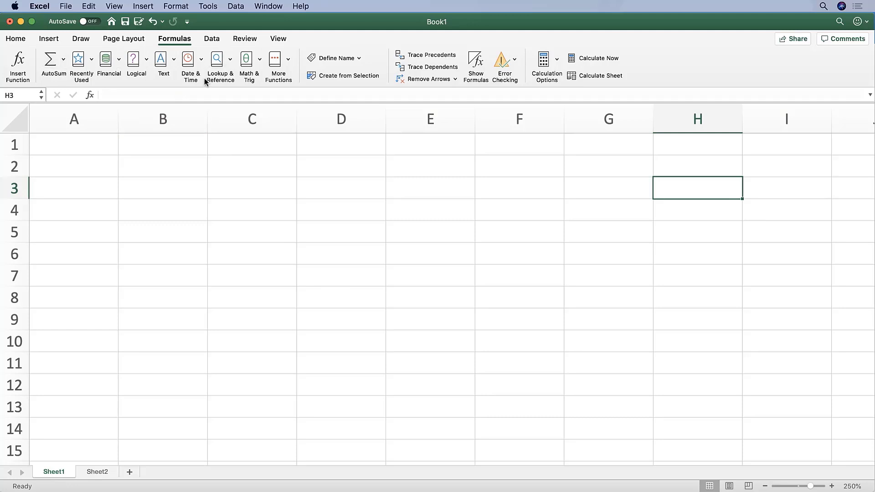
click(19, 63)
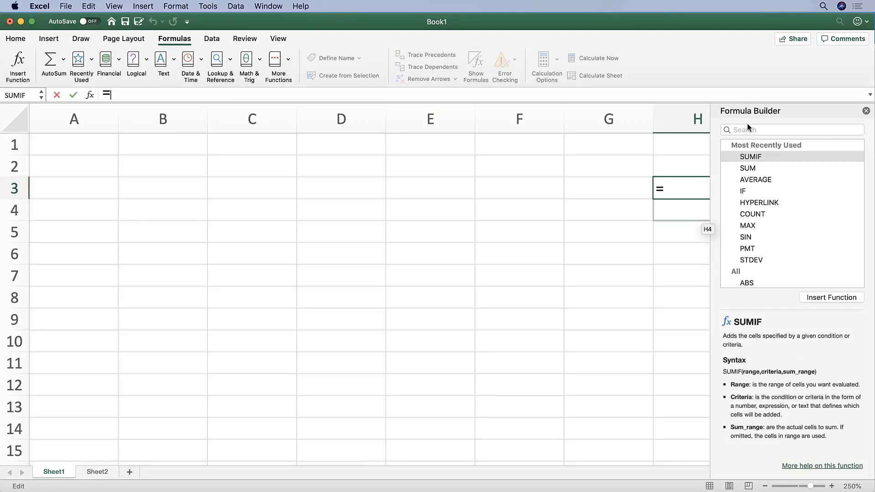
click(781, 201)
scroll(791, 205, down, 10)
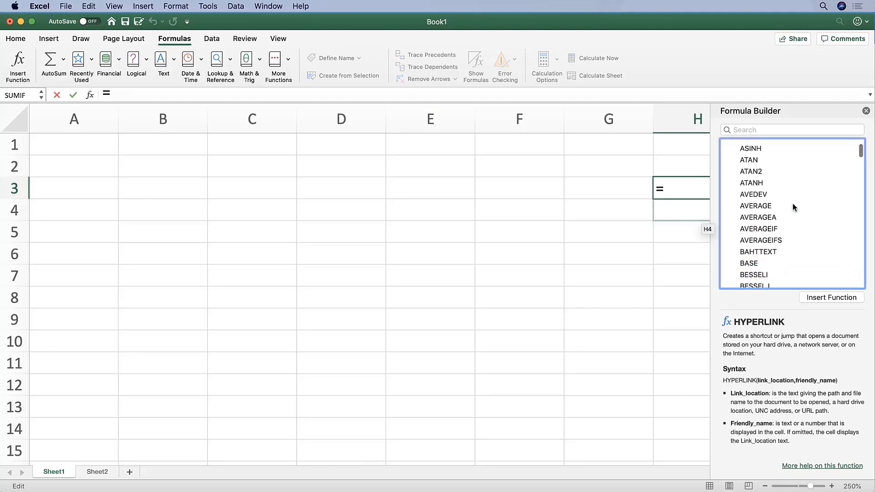
scroll(791, 203, down, 10)
scroll(818, 186, up, 20)
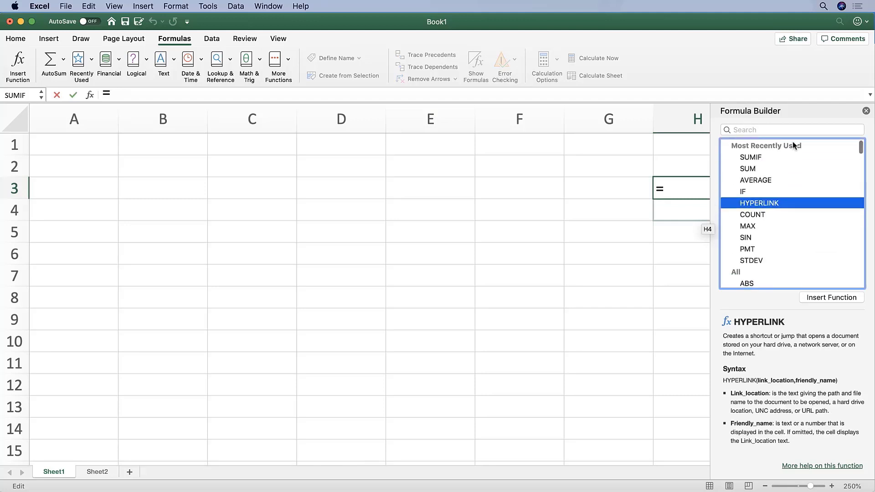
click(765, 157)
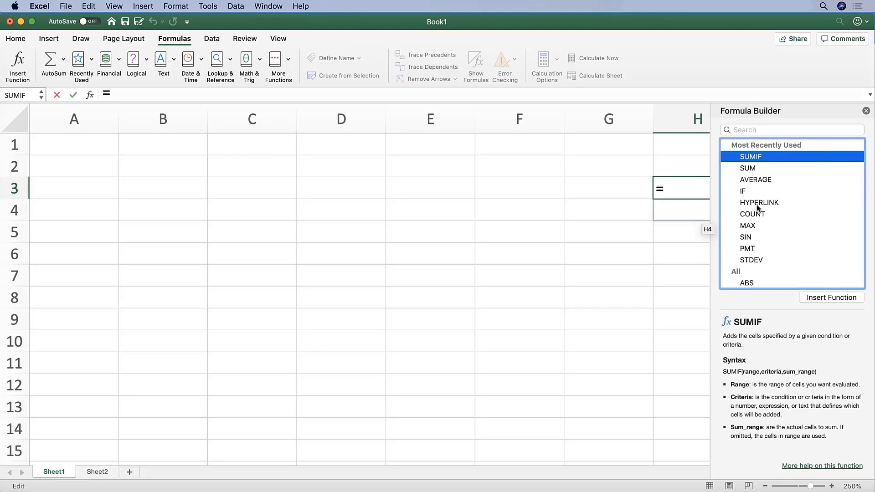
click(866, 111)
key(Up)
key(Left)
key(Left)
key(Left)
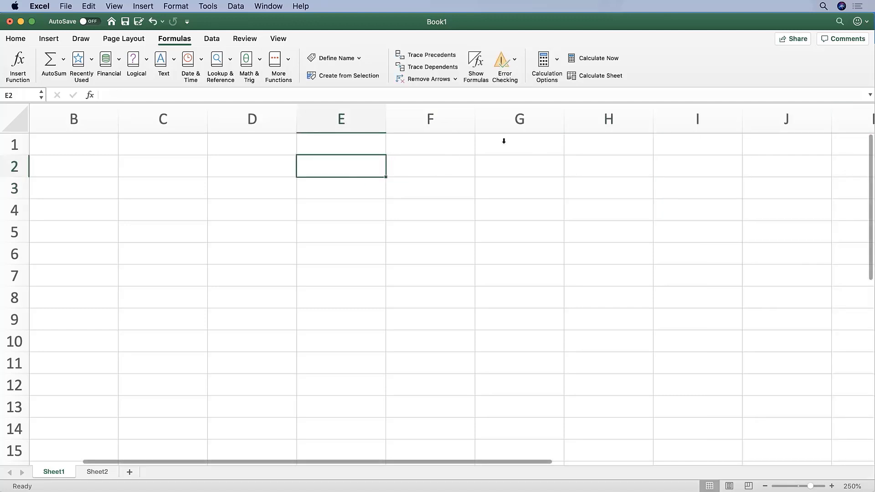
click(544, 63)
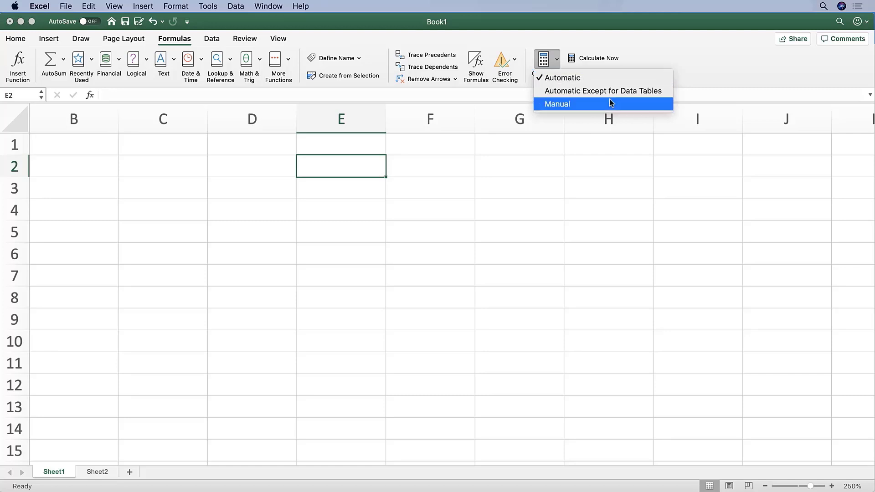
scroll(277, 174, left, 1)
click(287, 166)
click(295, 169)
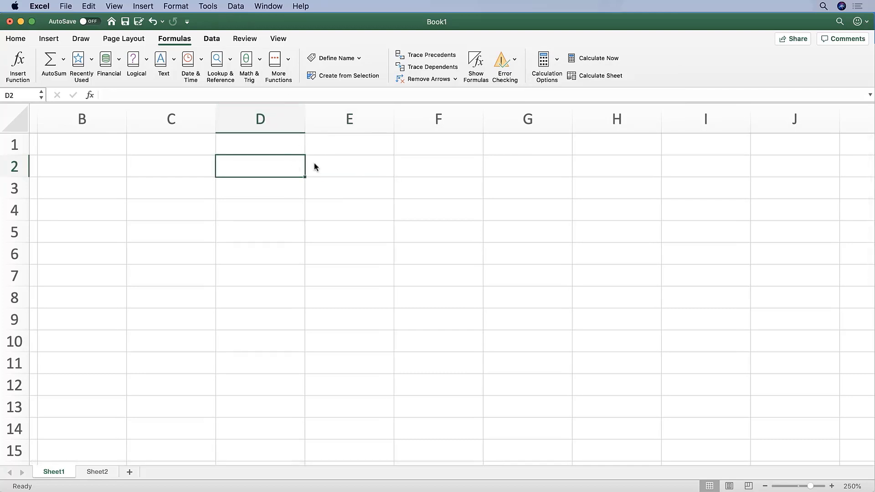
Show the Data tab using the Alt+A shortcut
key(alt+a)
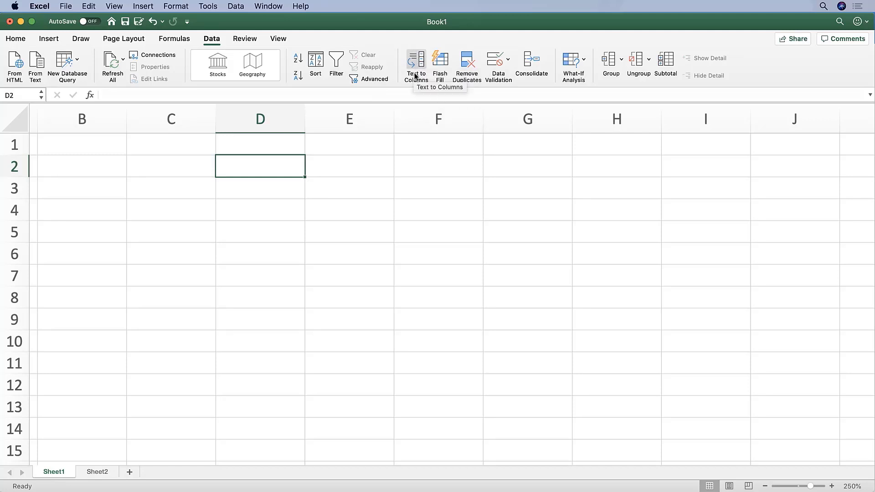
click(508, 60)
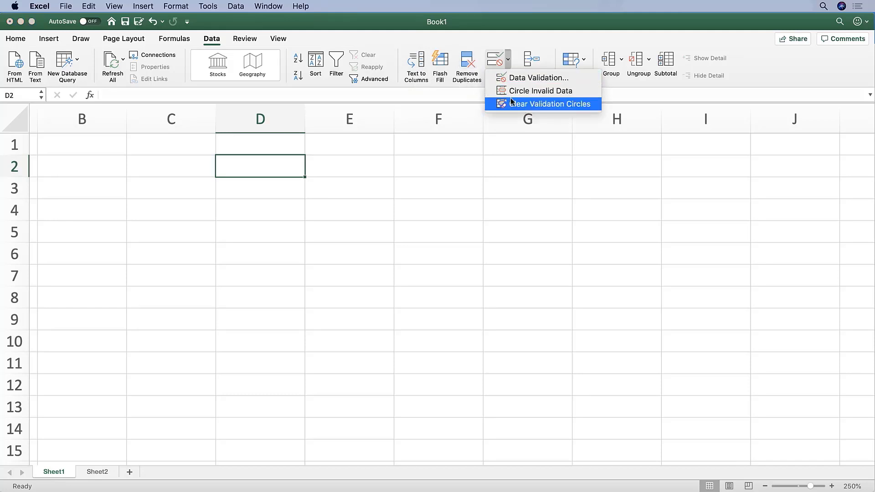
click(508, 67)
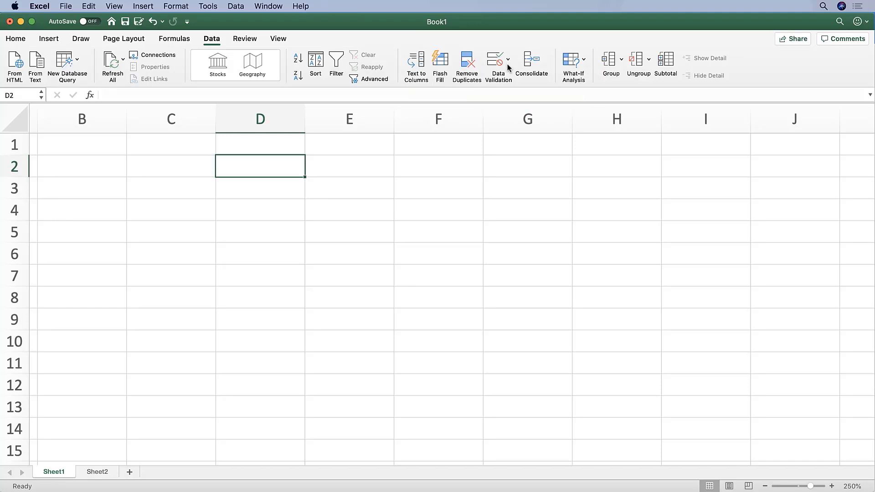
click(581, 64)
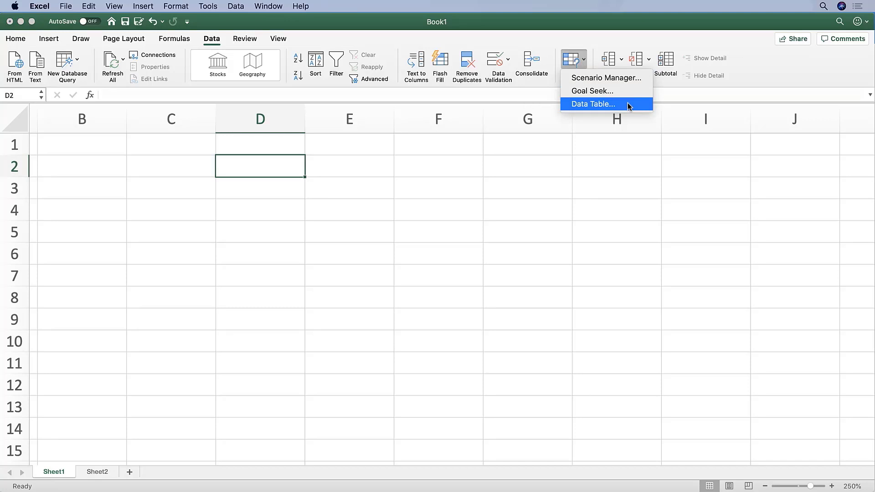
click(588, 197)
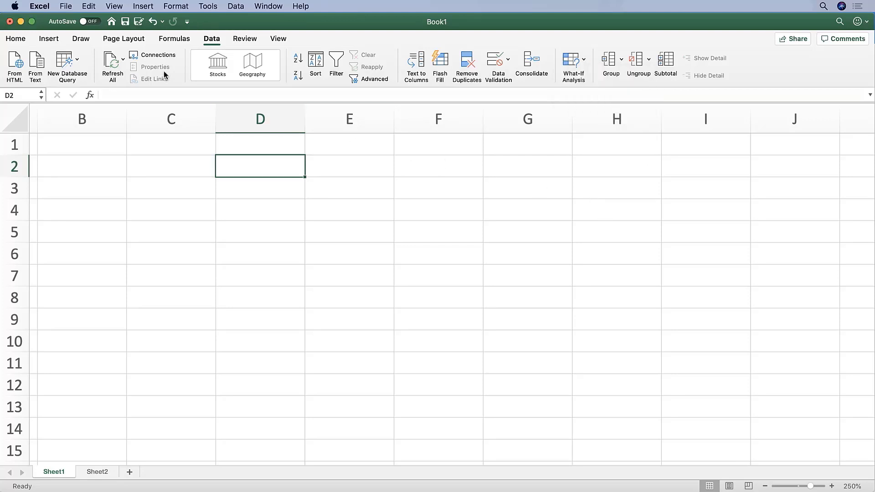
From the Review tab, run Spelling on Sheet1 and dismiss the 'Spell check complete' alert
click(245, 38)
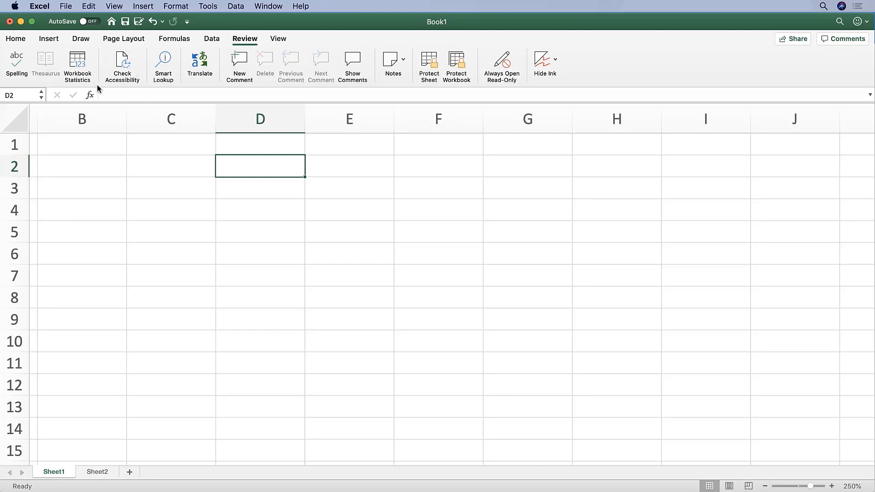
click(15, 66)
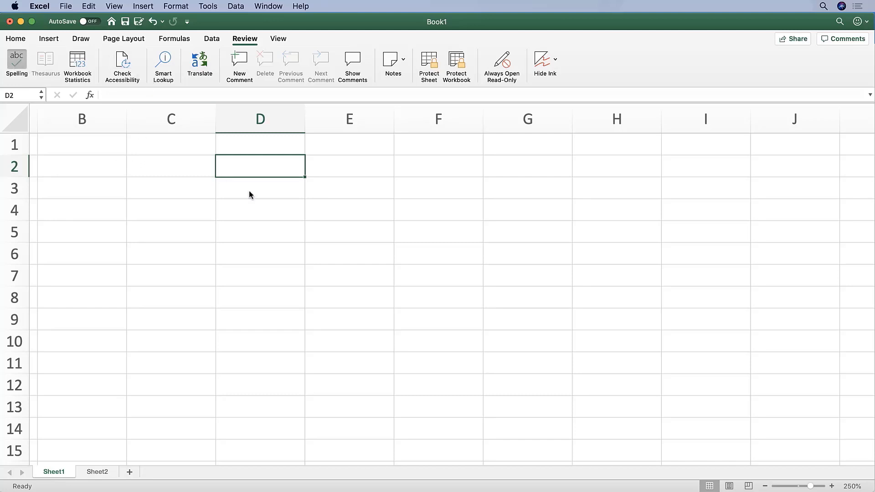
click(19, 64)
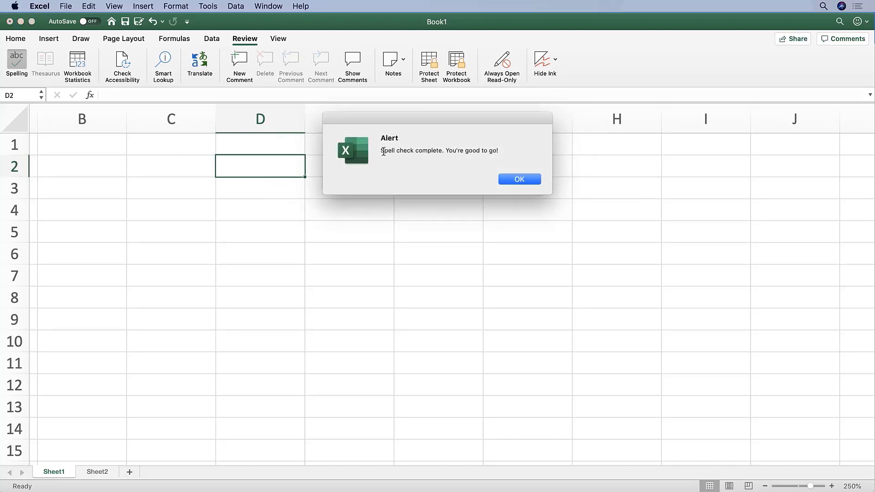
drag(381, 150, 497, 151)
click(515, 153)
click(510, 179)
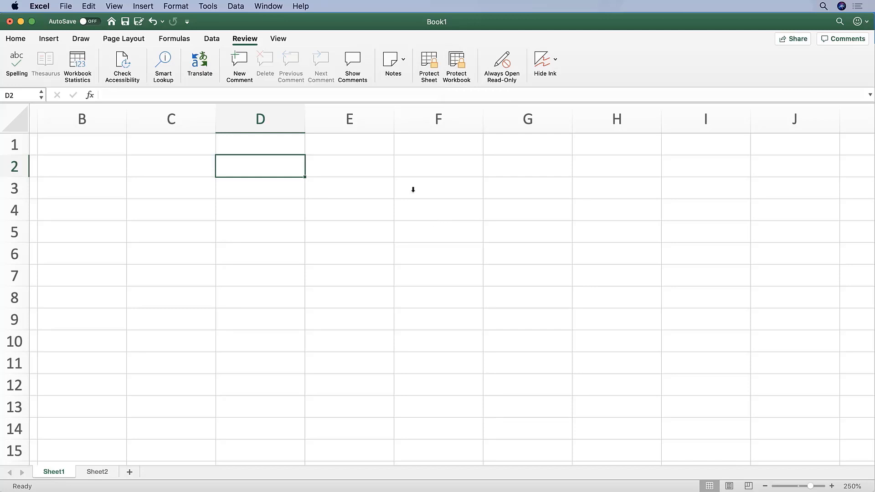
On the View tab, toggle Gridlines off and on twice, leaving them visible, then select the Zoom box
click(279, 39)
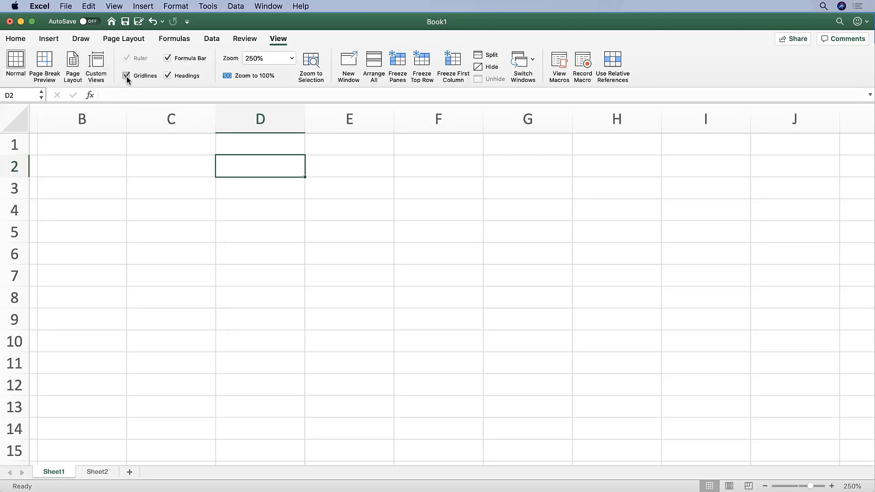
click(126, 75)
click(126, 75)
click(126, 76)
click(126, 76)
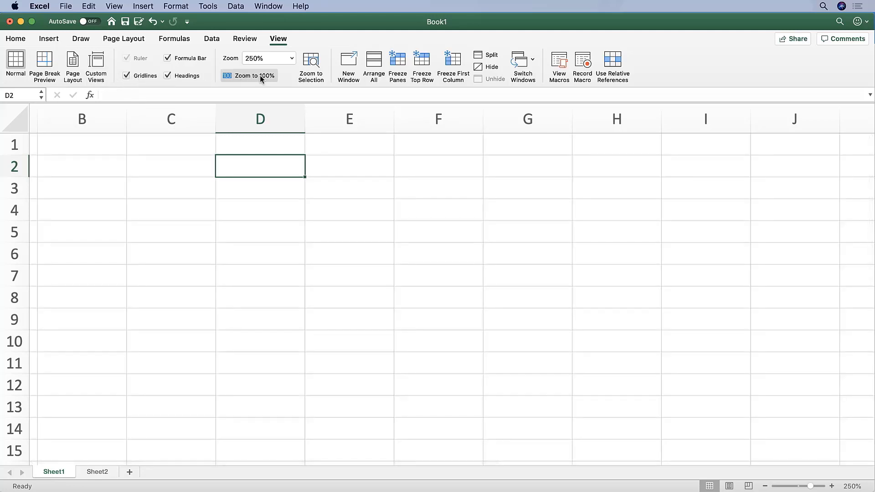
click(266, 59)
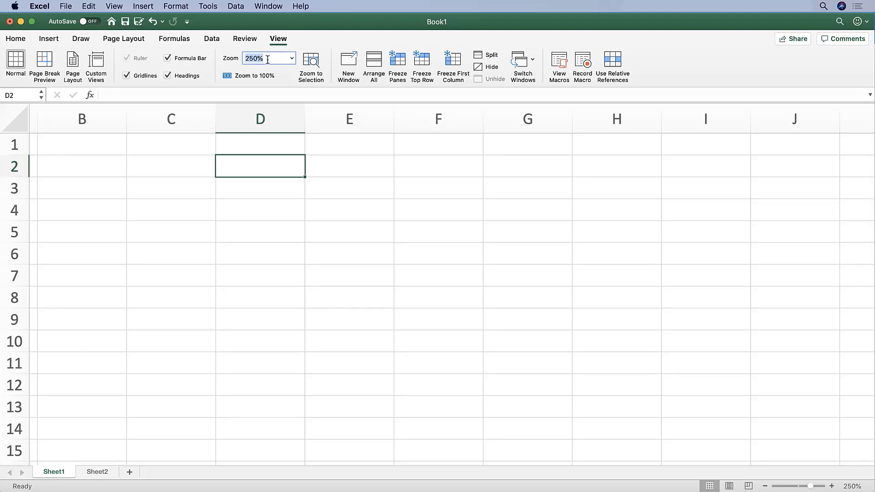
click(267, 59)
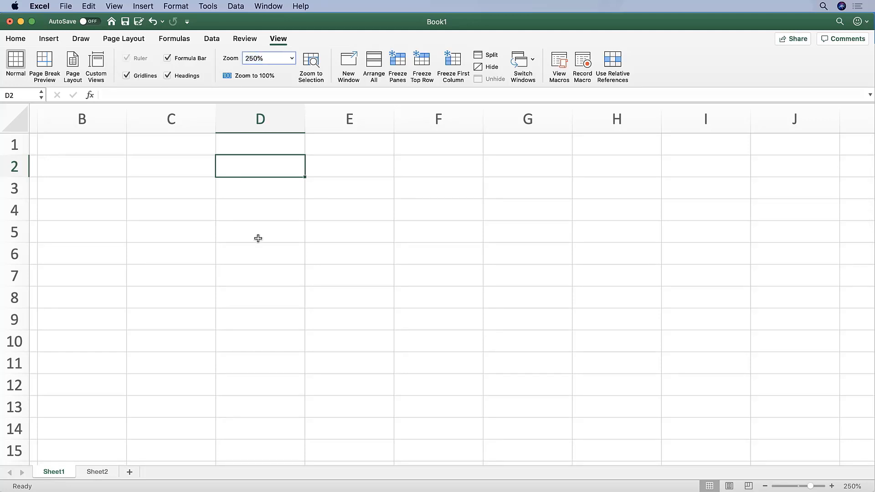